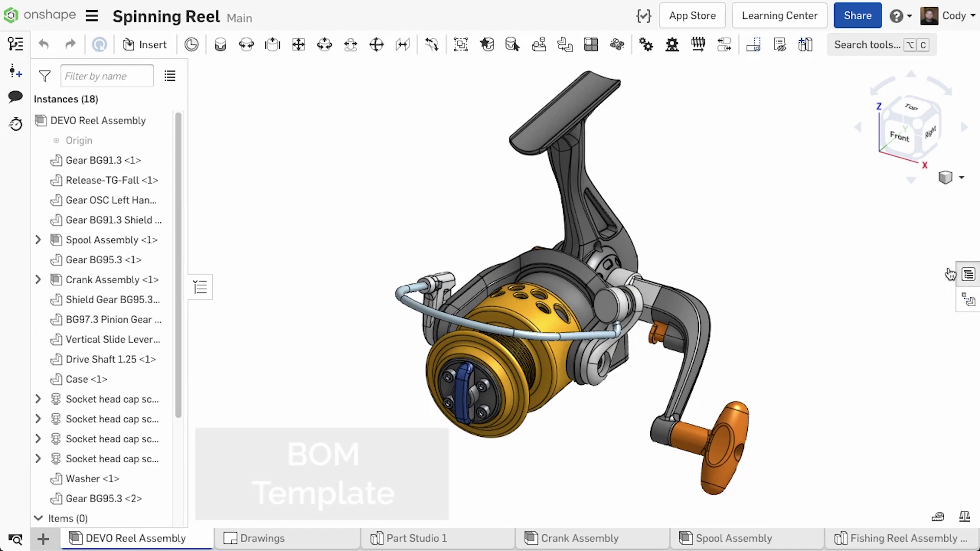
Step: Add Material and Revision columns to the reel assembly BOM and widen the reel and crank BOM tables
click(969, 275)
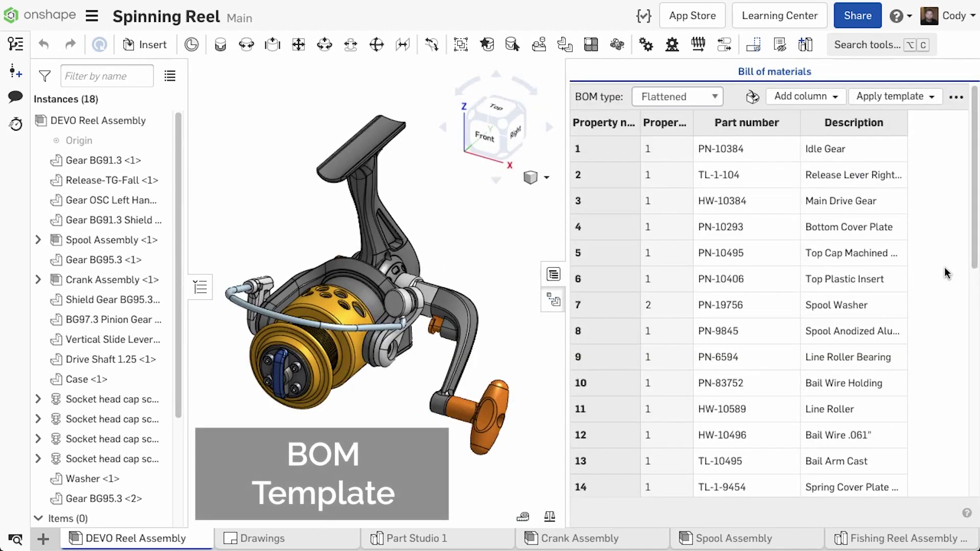
click(822, 97)
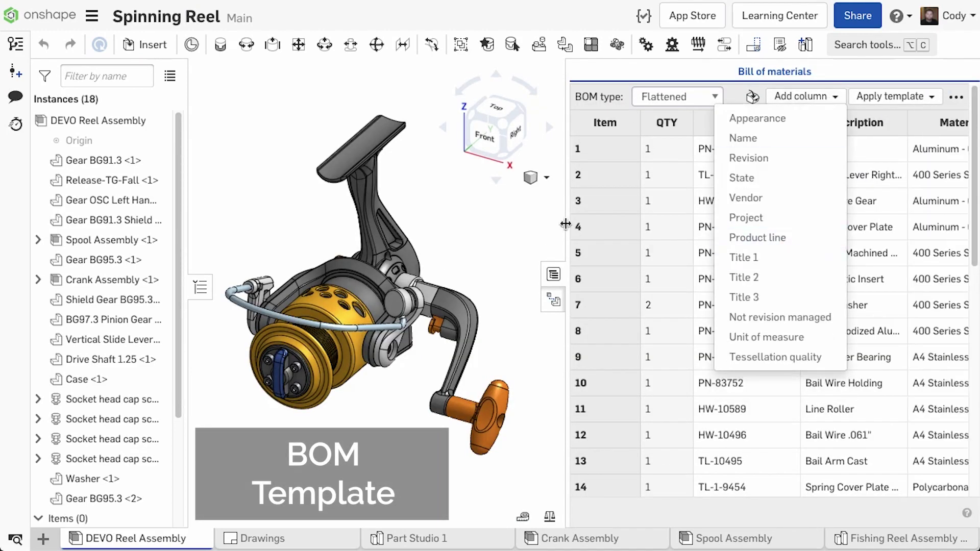
drag(564, 223, 408, 198)
click(801, 97)
click(765, 159)
click(450, 197)
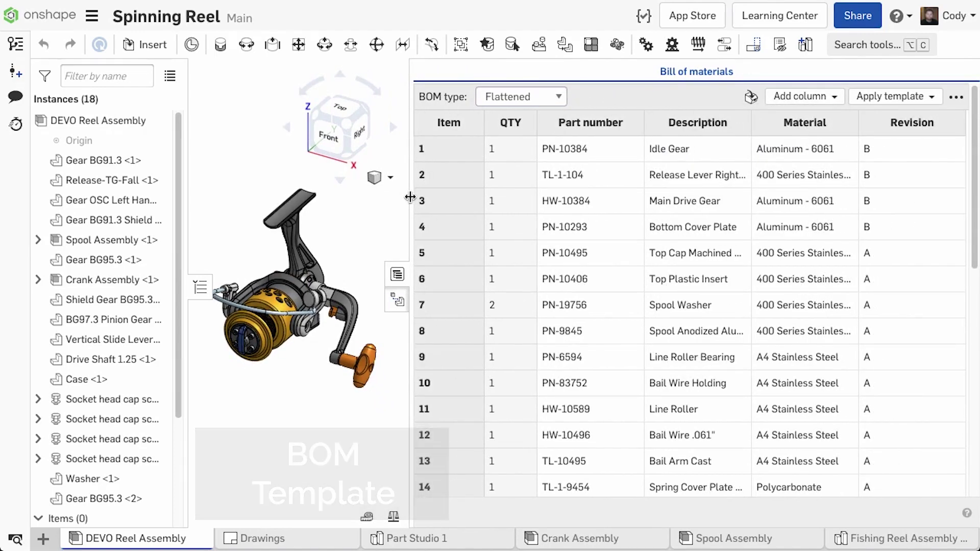
click(562, 539)
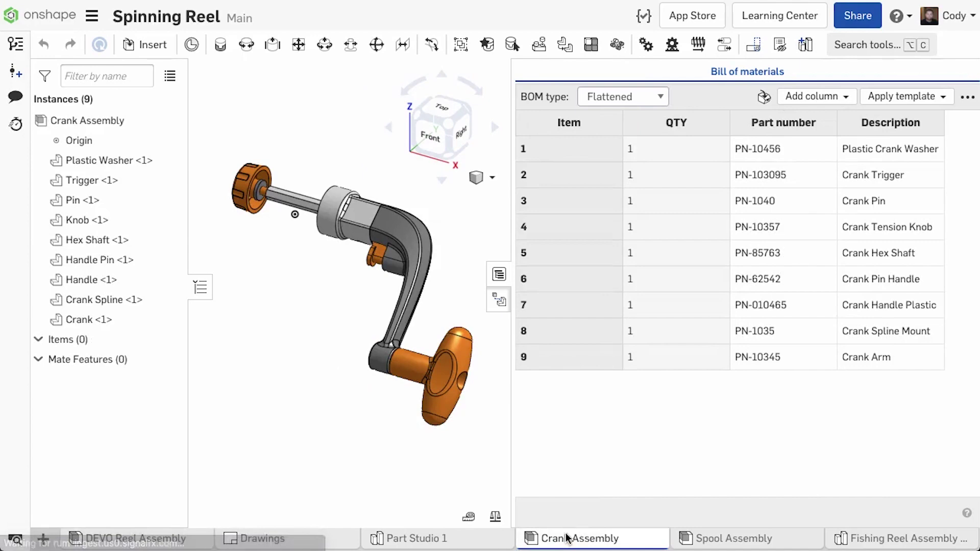
drag(510, 442, 476, 440)
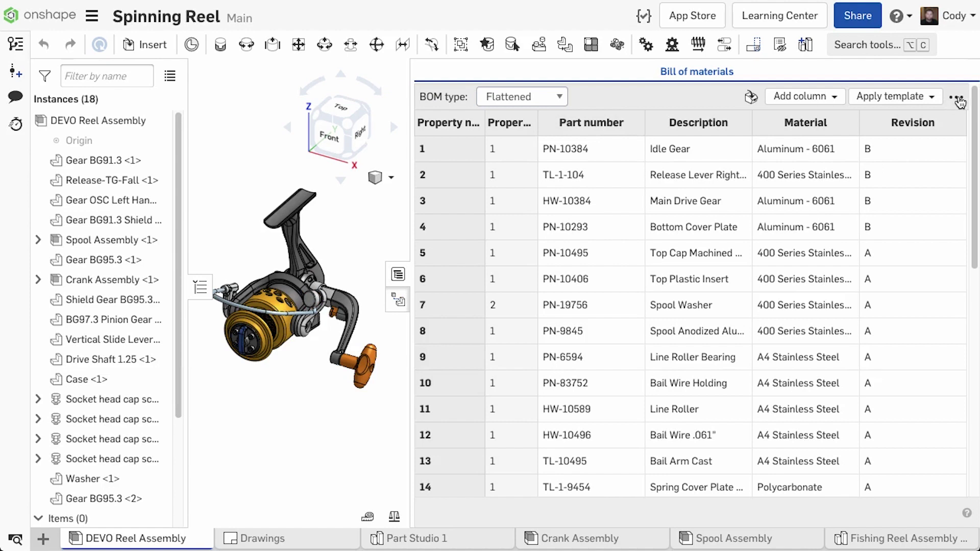
Step: Save the reel assembly's current BOM columns as a template called 'Midwest Standard'
click(958, 100)
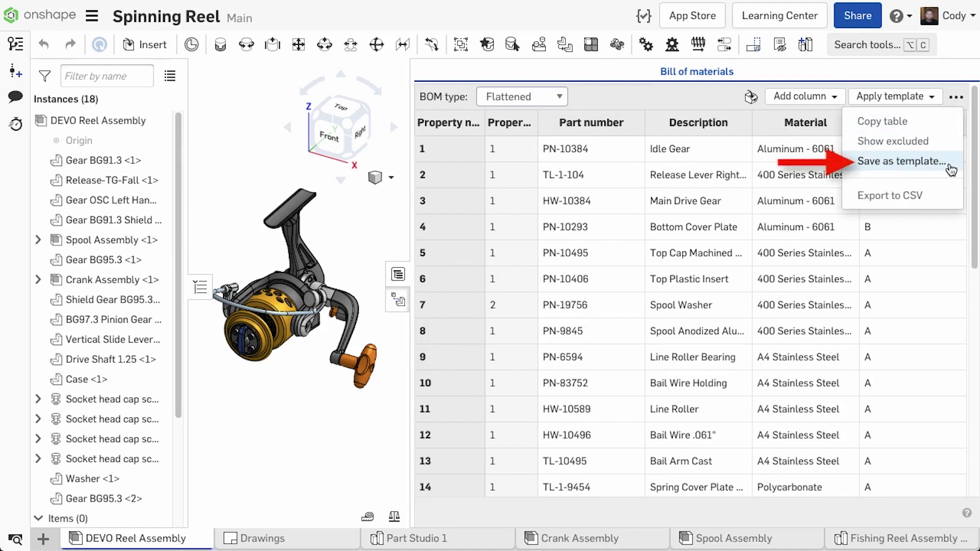
click(951, 170)
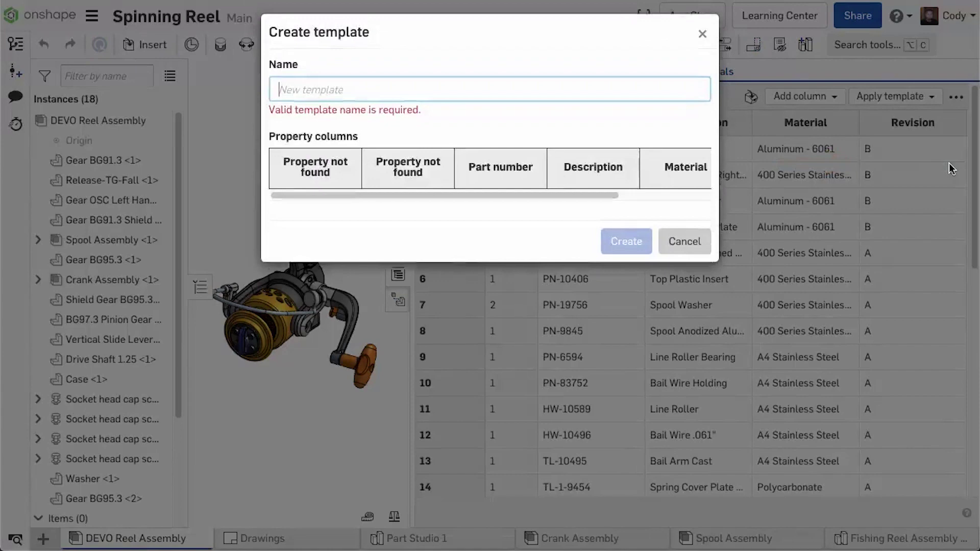
text(Midwest Standard)
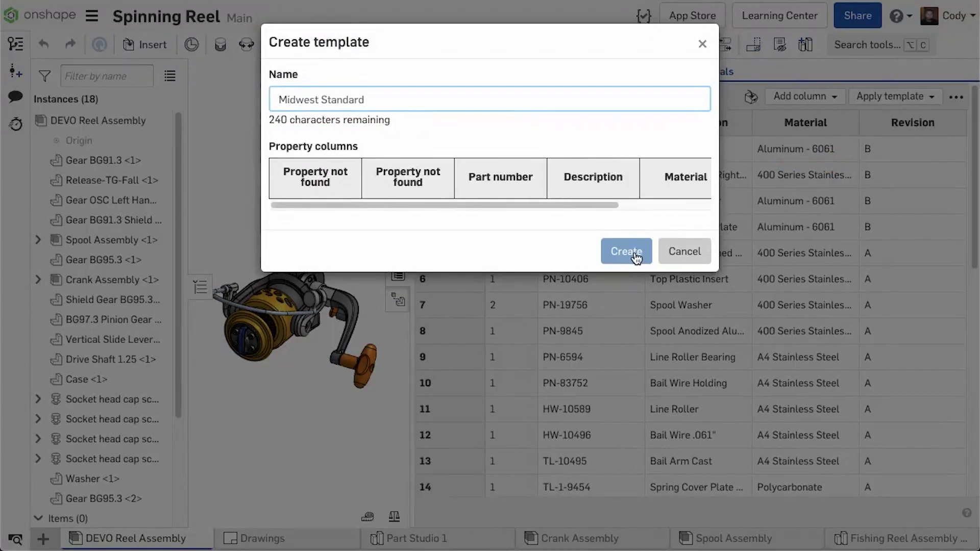
click(635, 254)
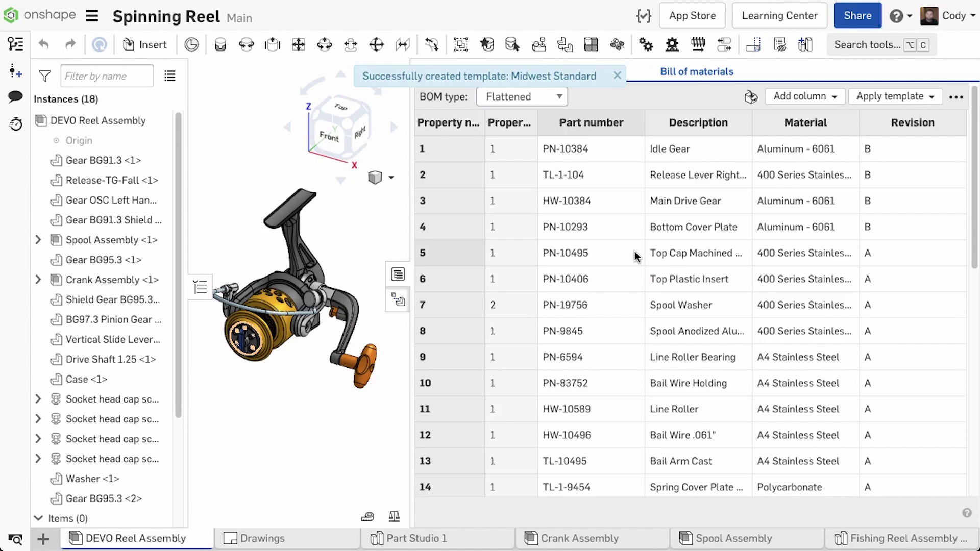
Step: Apply Midwest Standard to the Crank Assembly BOM and update the Crank Drawing's BOM
click(633, 541)
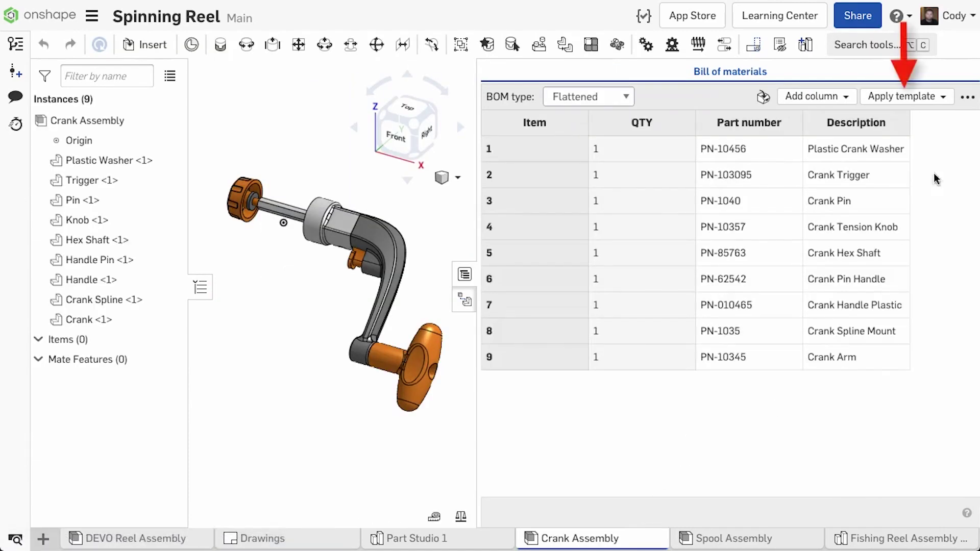
click(945, 97)
click(879, 118)
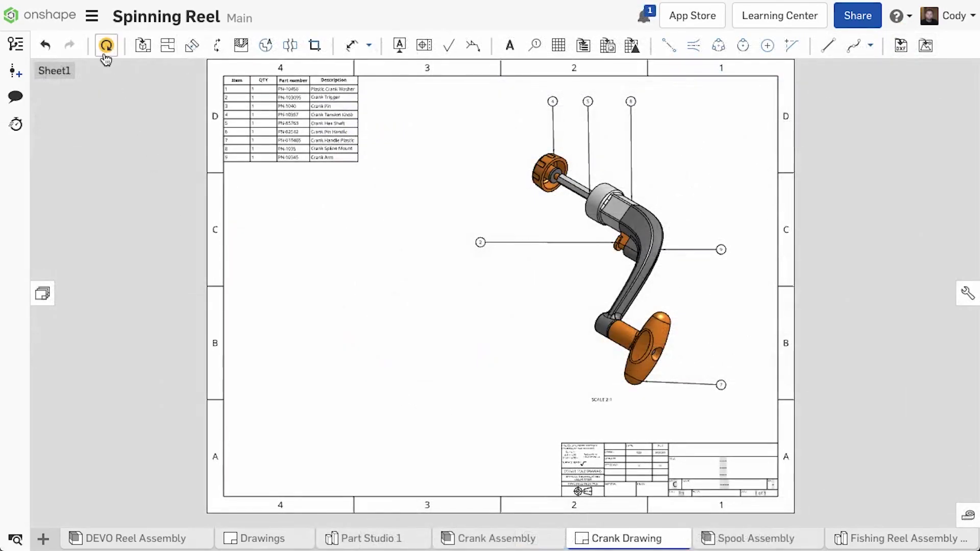
click(106, 45)
scroll(315, 66, up, 5)
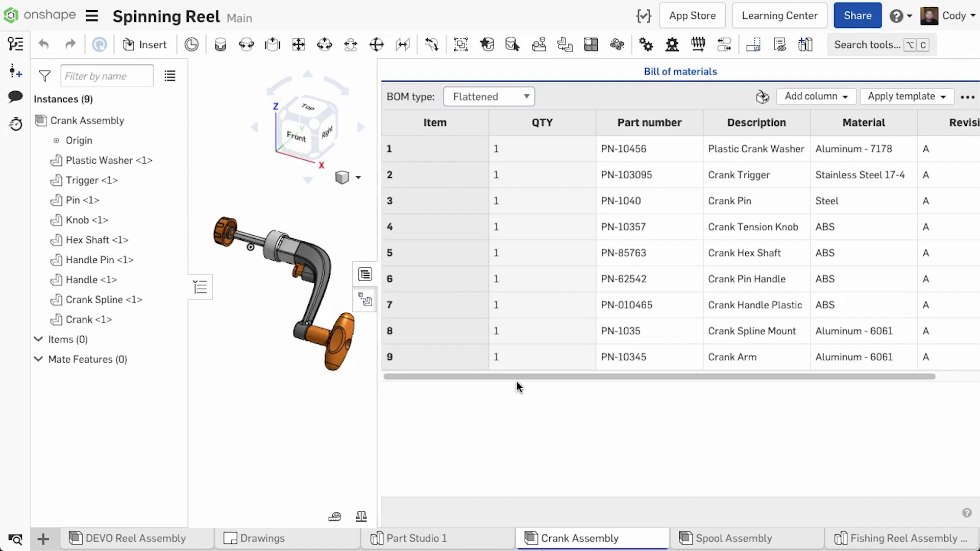
Step: In the company Preferences, set Default BOM template for Assemblies to Midwest Standard
click(960, 24)
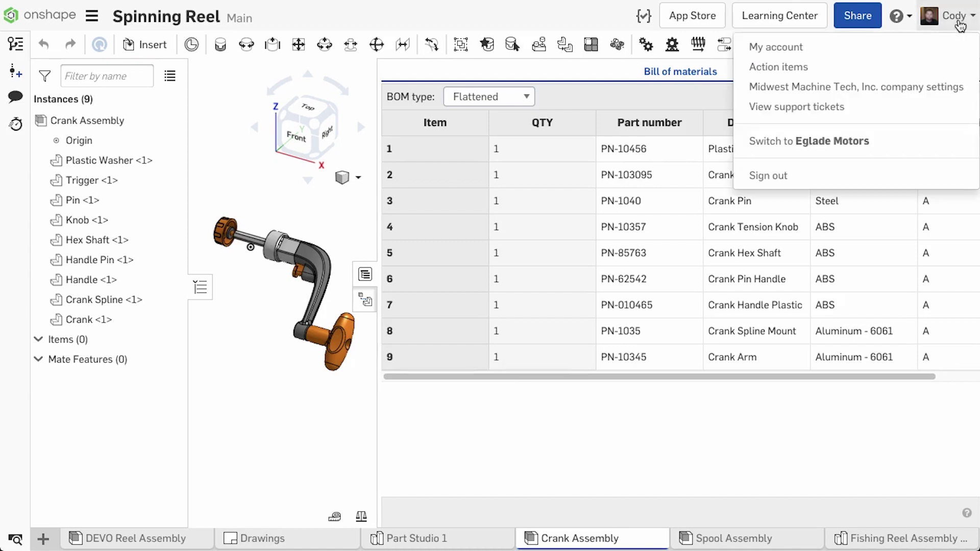
click(945, 86)
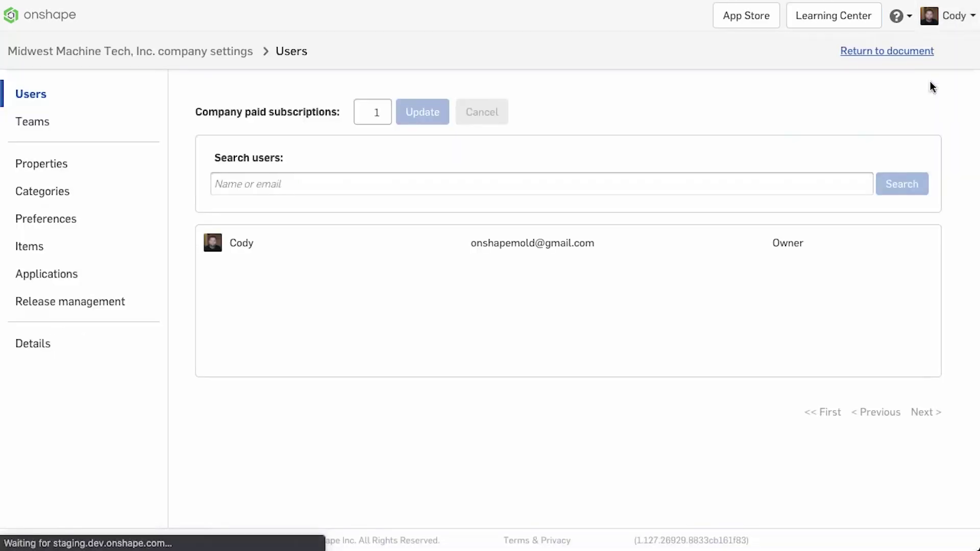
click(104, 225)
scroll(599, 324, down, 1)
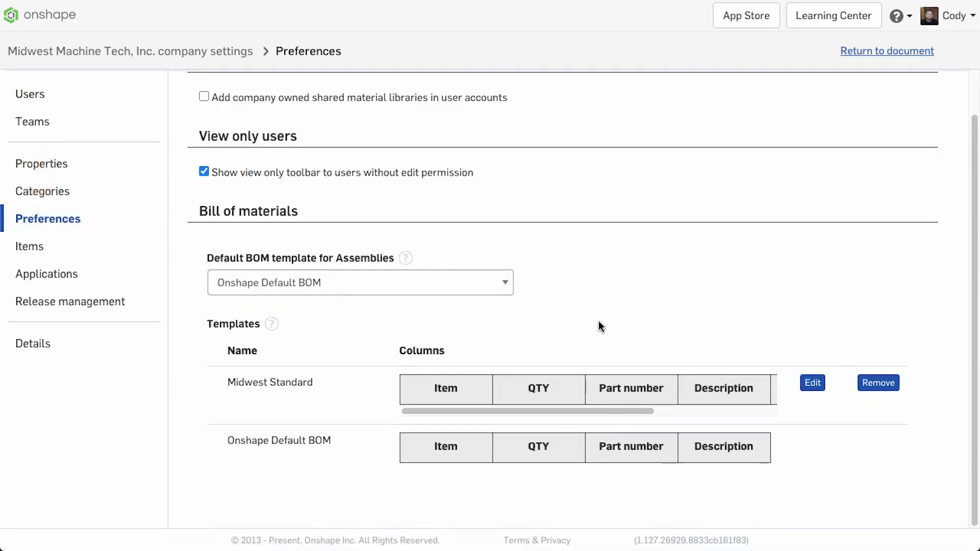
click(486, 283)
click(486, 268)
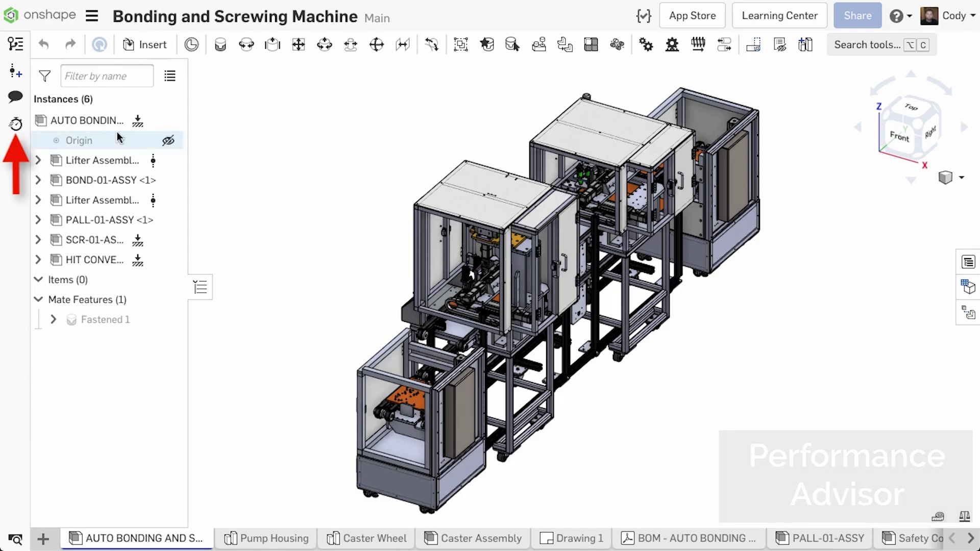
Step: Open the Performance Advisor for the Bonding and Screwing Machine assembly
click(16, 124)
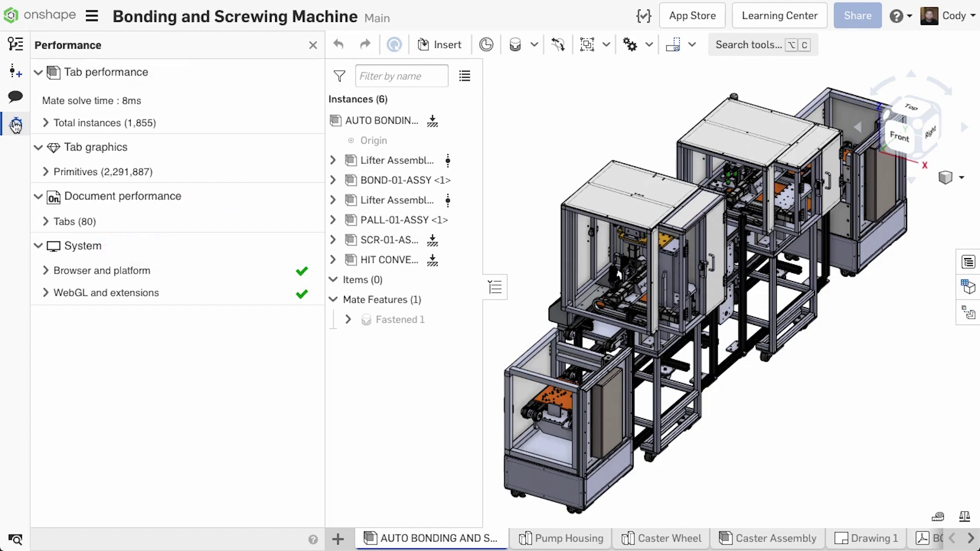
Step: Expand the Total instances, Features and Primitives breakdowns in the Performance panel
click(47, 123)
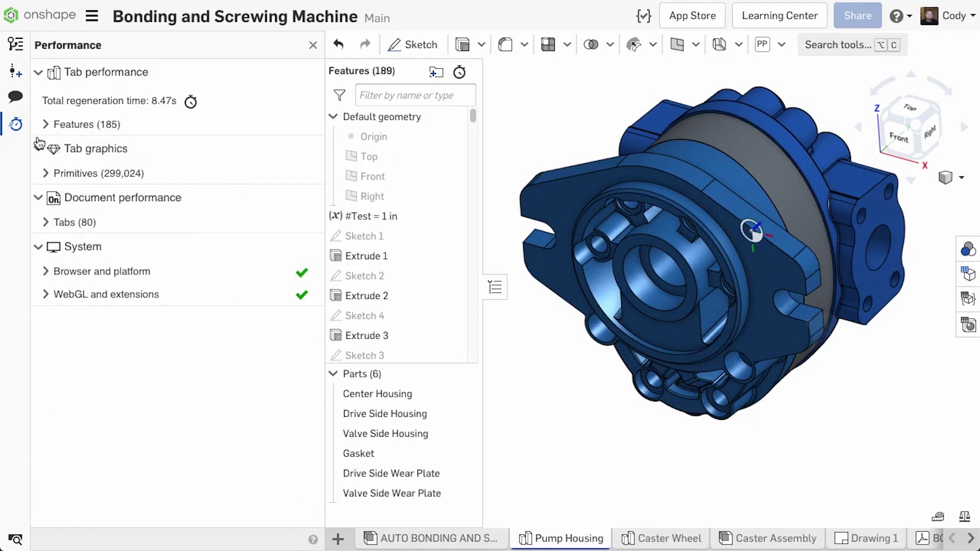
click(46, 125)
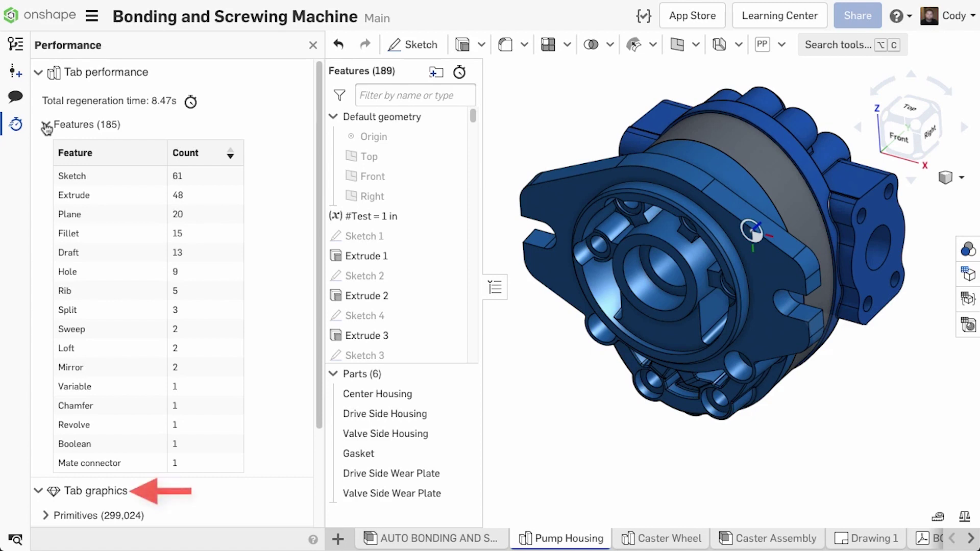
scroll(50, 154, down, 3)
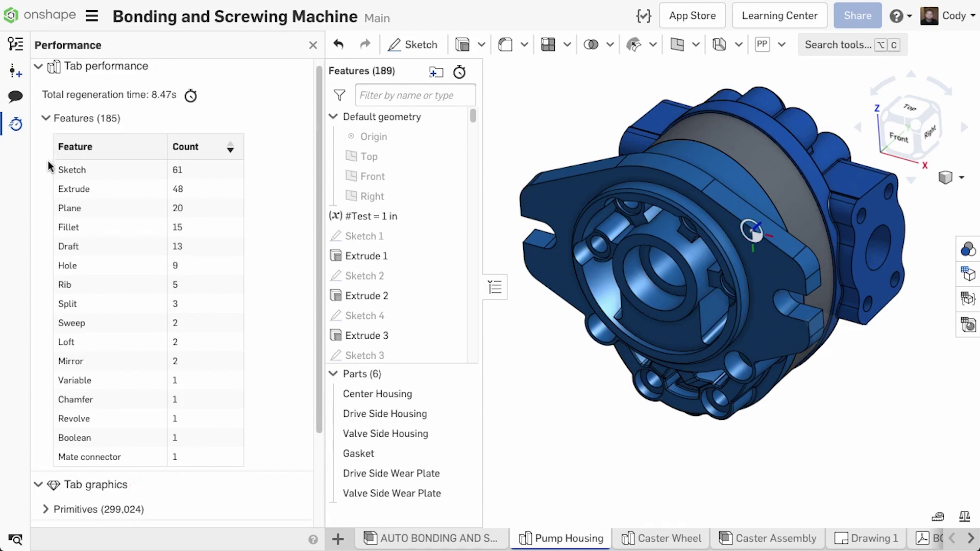
click(46, 394)
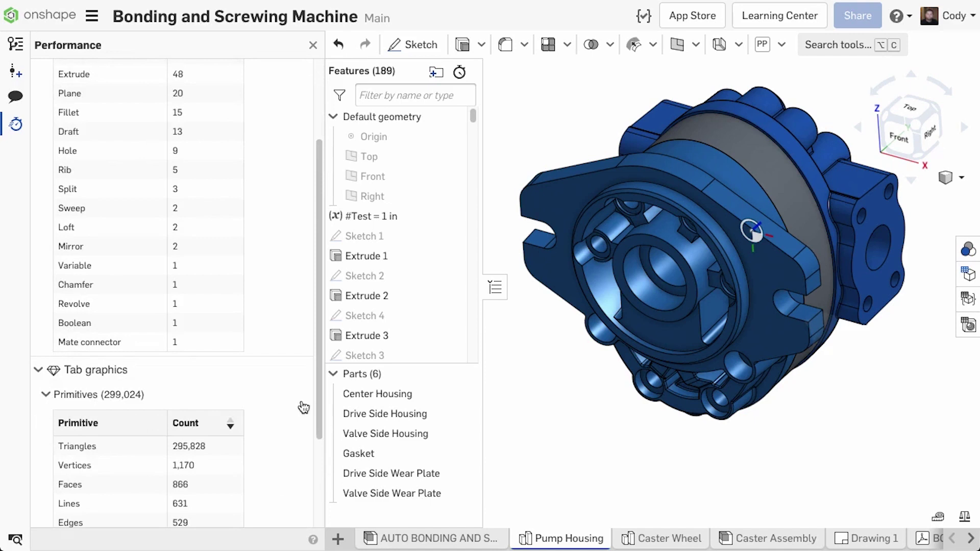
scroll(300, 405, down, 3)
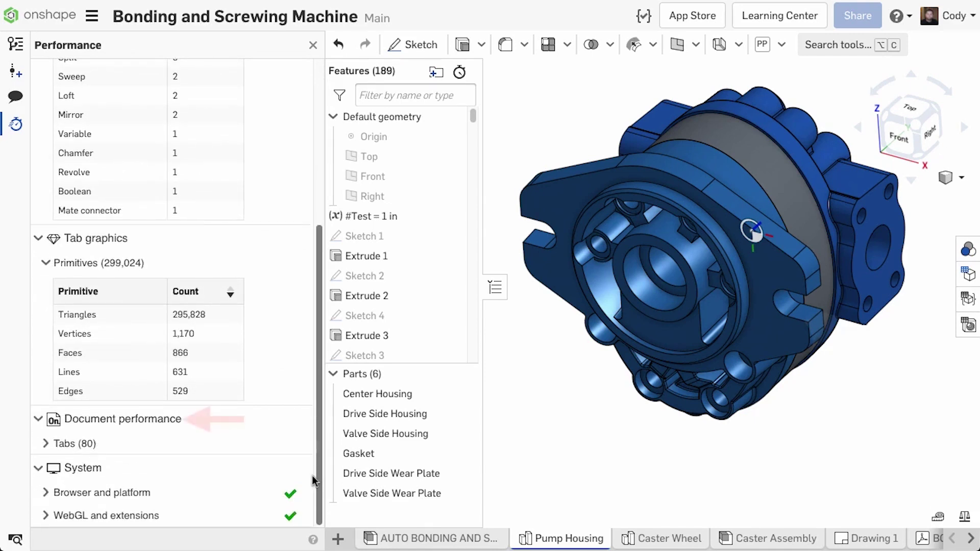
Step: Expand the Tabs (80), Browser and platform, and WebGL and extensions sections
click(45, 444)
drag(321, 370, 329, 436)
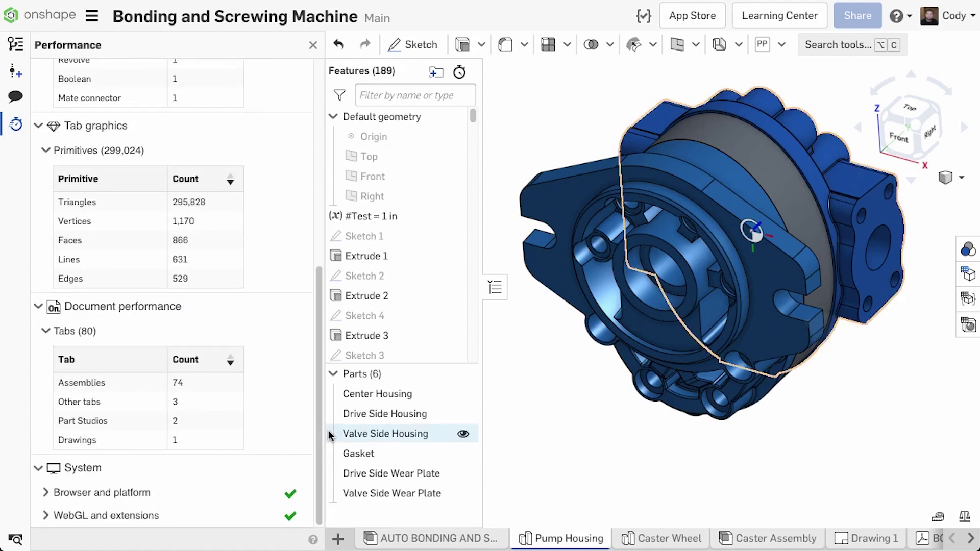
click(55, 494)
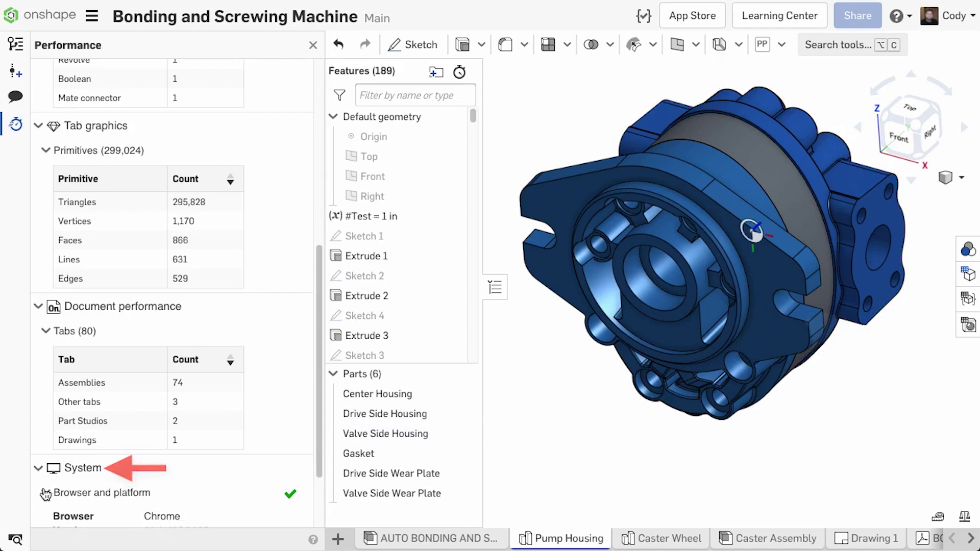
scroll(102, 434, down, 4)
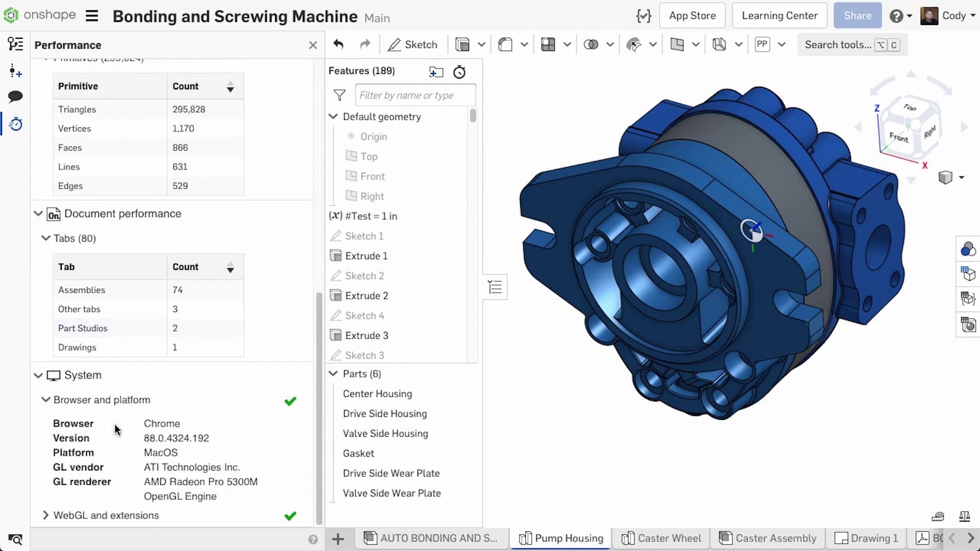
click(38, 514)
scroll(115, 452, down, 4)
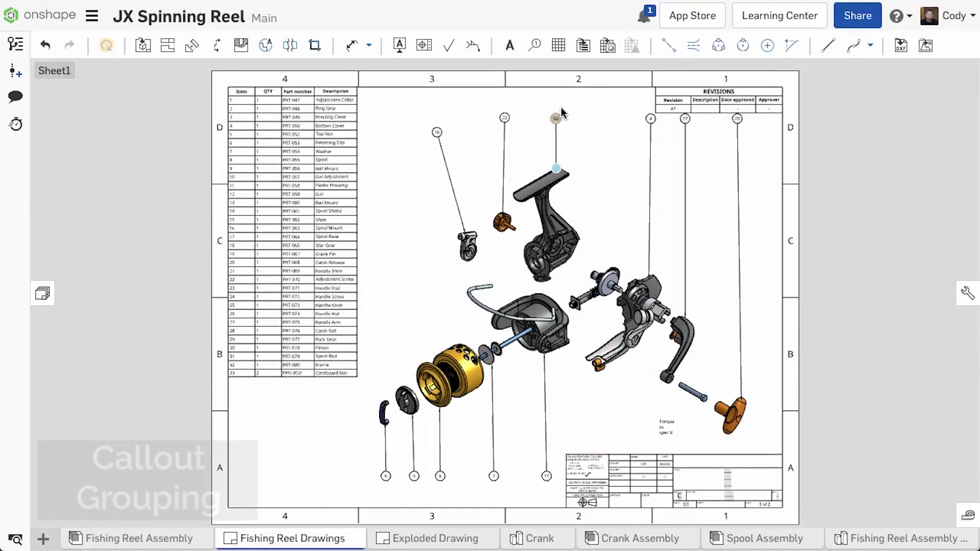
Step: Place callout balloon 24 beside the Torque as spec'd note with a leader to the bolt
click(534, 45)
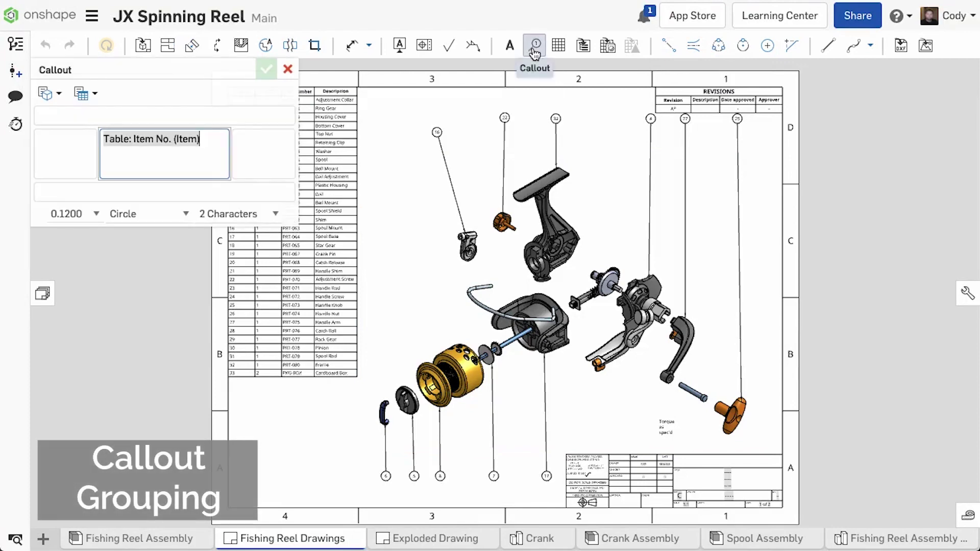
scroll(656, 416, up, 1)
scroll(659, 419, up, 3)
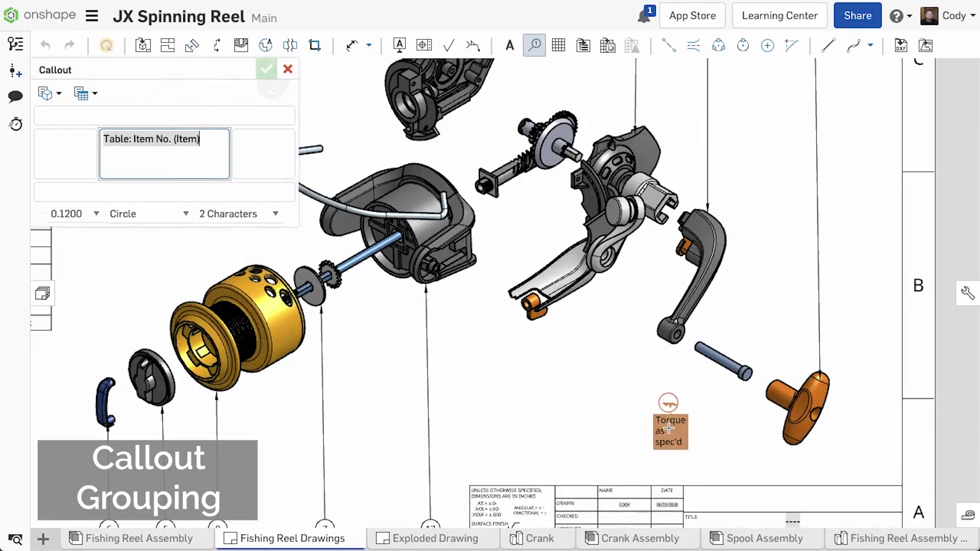
scroll(670, 432, up, 2)
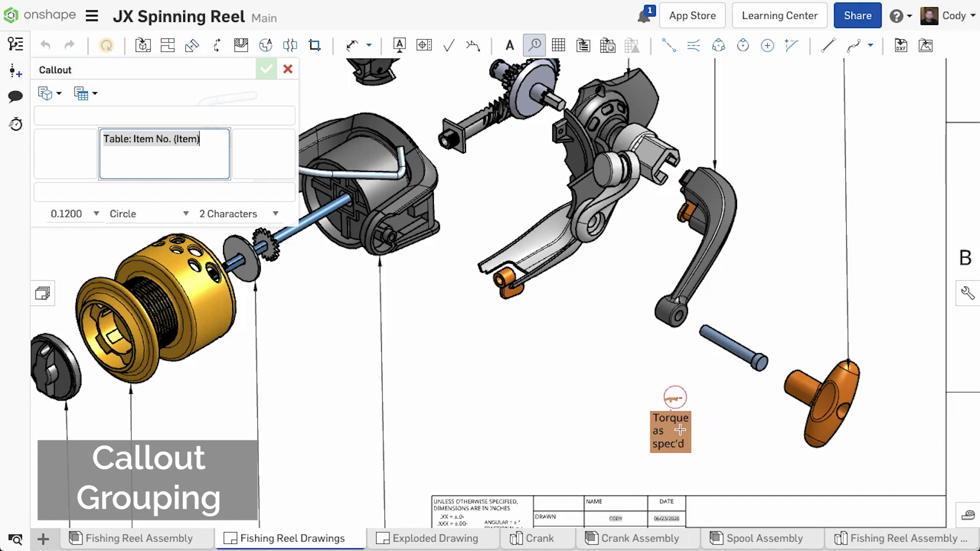
click(681, 433)
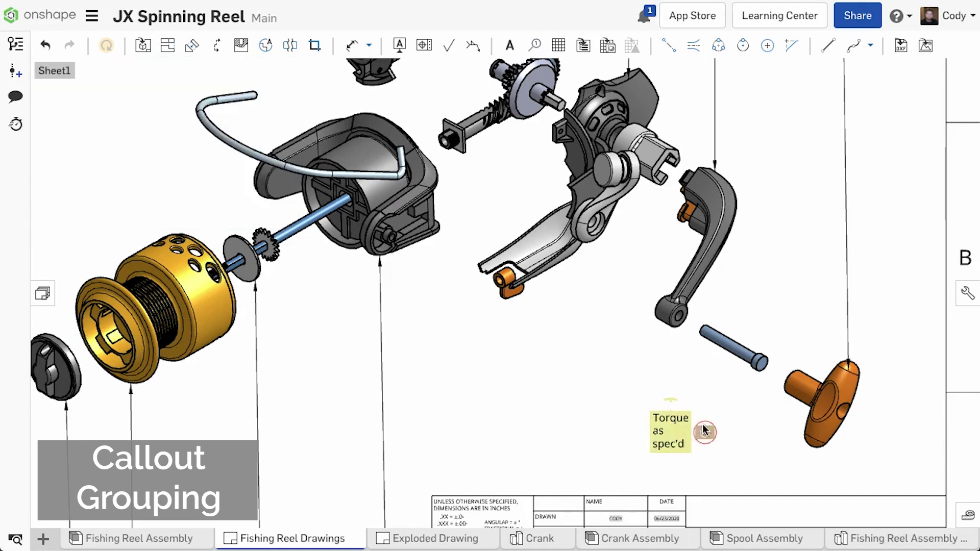
right_click(705, 432)
click(739, 318)
click(735, 360)
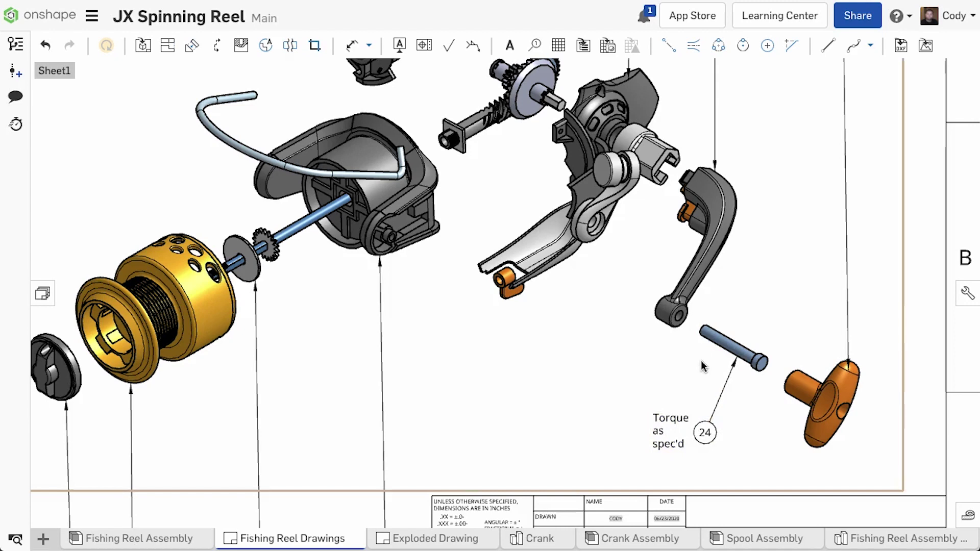
Step: Group the Torque as spec'd note with balloon 24 and move the group up
click(671, 428)
mouse_move(671, 427)
mouse_down()
mouse_move(638, 428)
mouse_move(662, 428)
mouse_up()
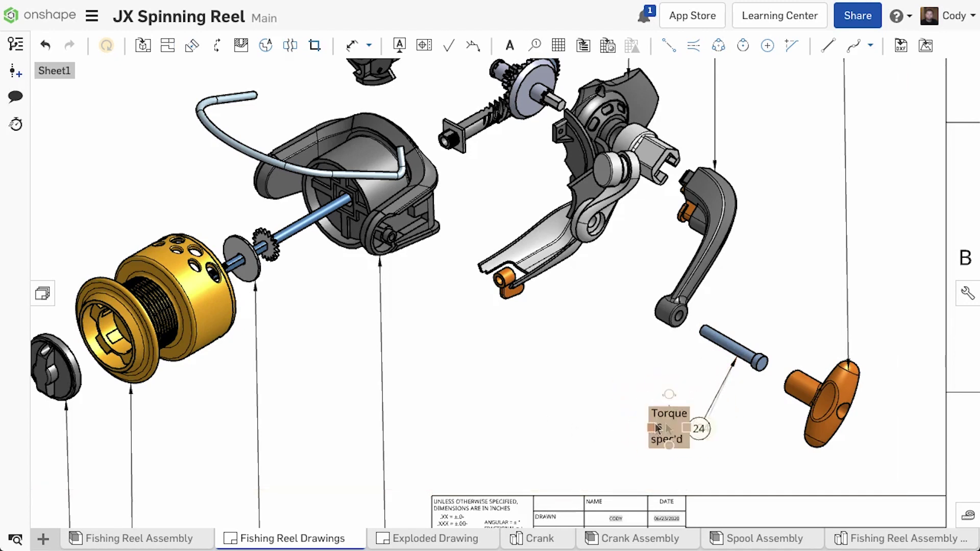
click(699, 431)
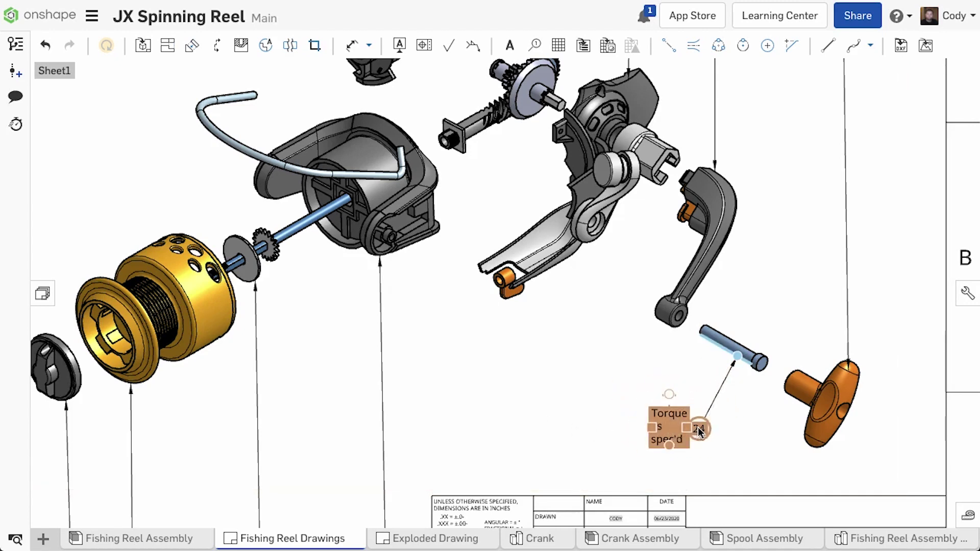
right_click(700, 430)
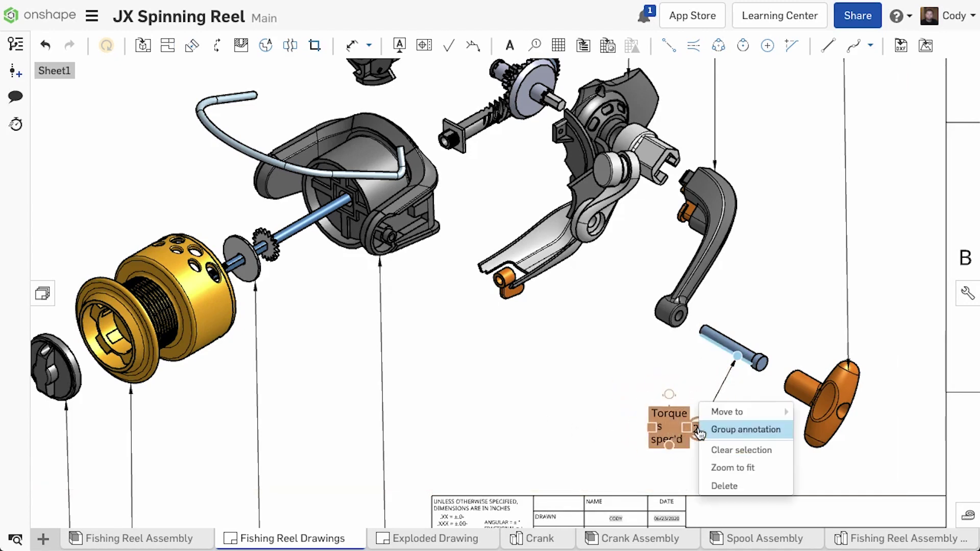
click(738, 433)
drag(649, 435, 637, 415)
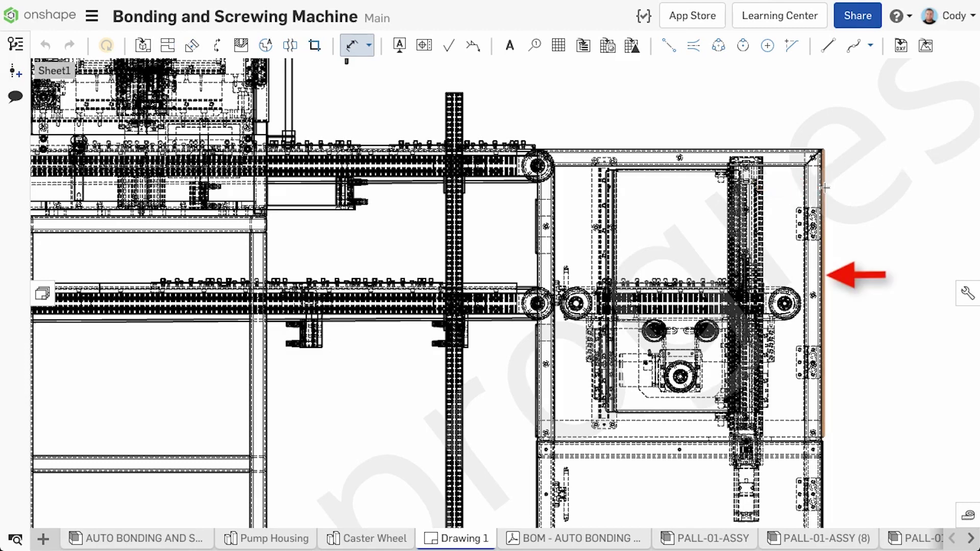
Step: Dimension the frame with a 26.614 width above it and a 27.008 height on its right
click(824, 188)
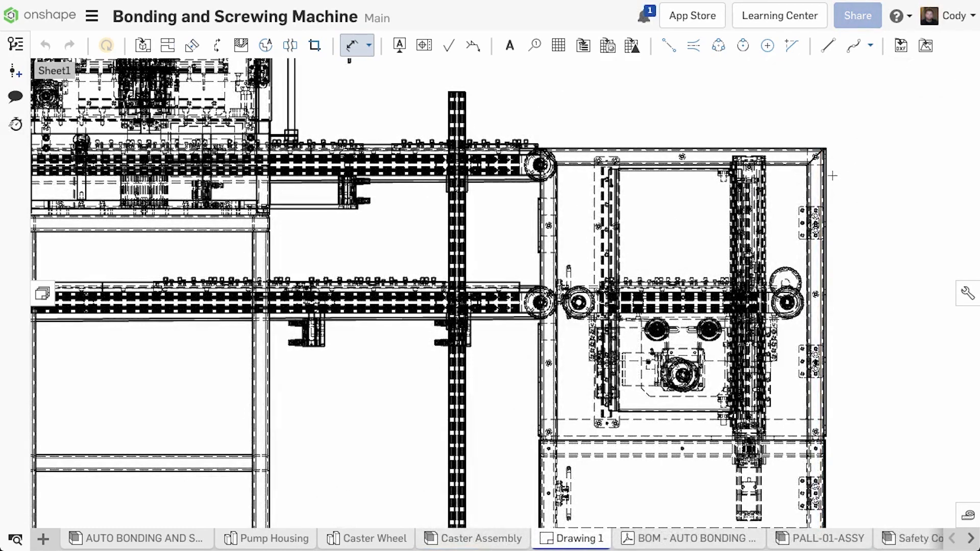
click(823, 156)
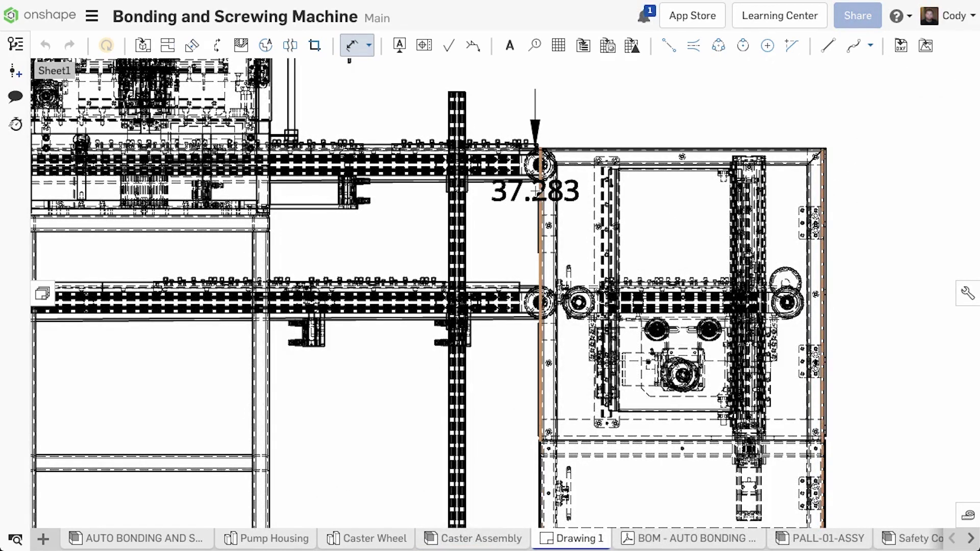
click(538, 191)
click(674, 97)
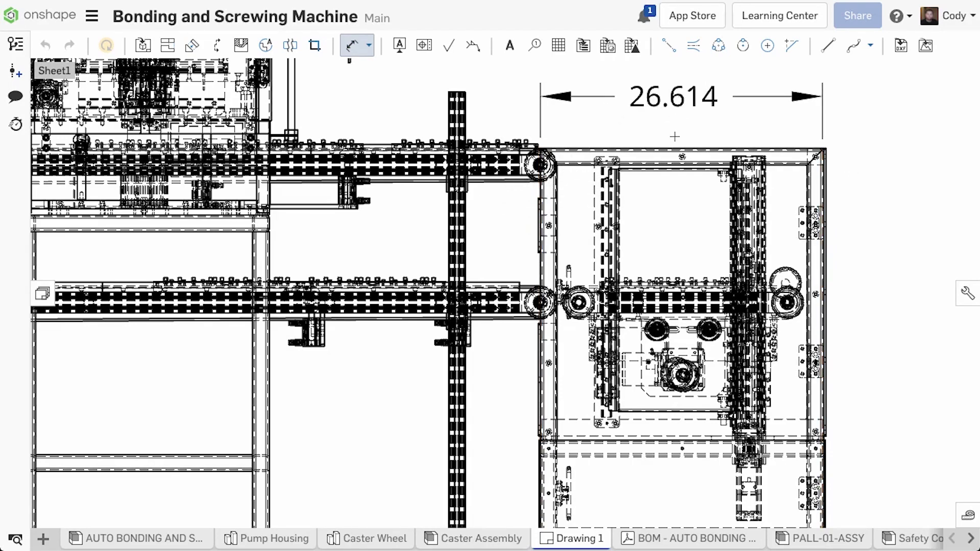
click(674, 146)
click(674, 437)
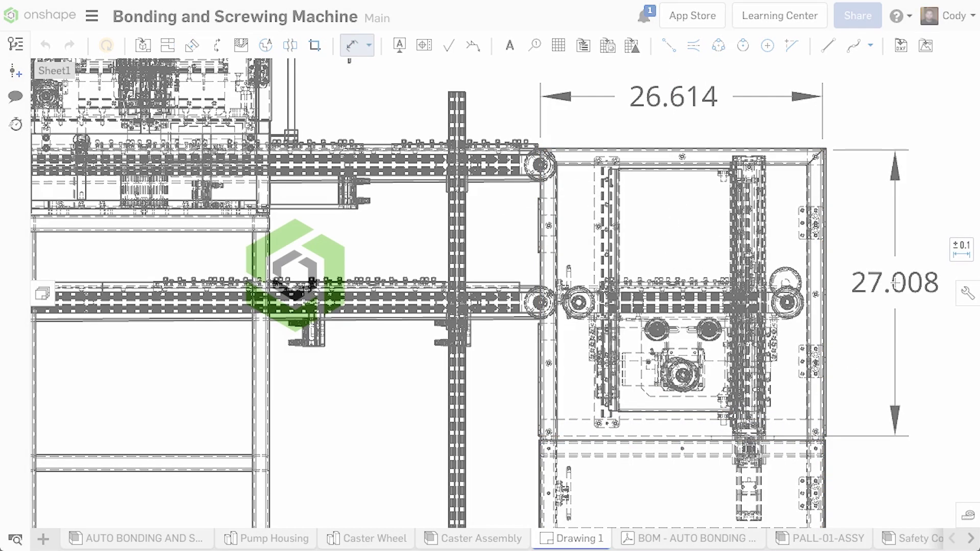